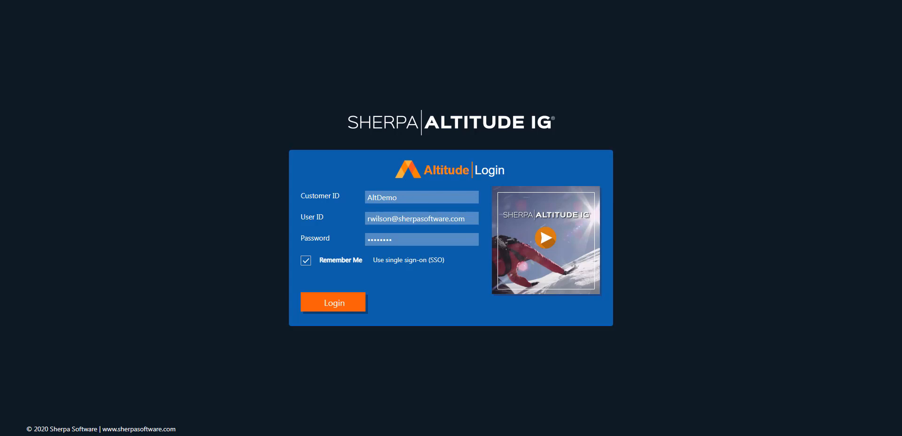
# Step: Log in with the prefilled credentials and review the results-by-label charts in the Classification summary
pyautogui.click(362, 310)
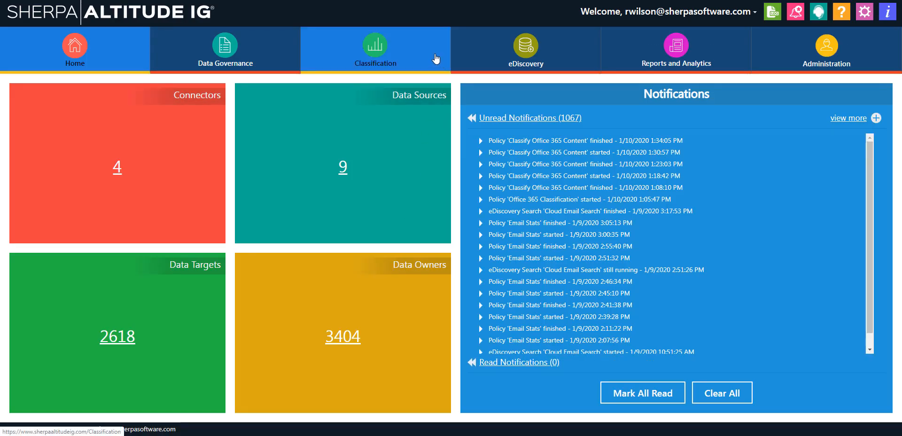
pyautogui.click(435, 58)
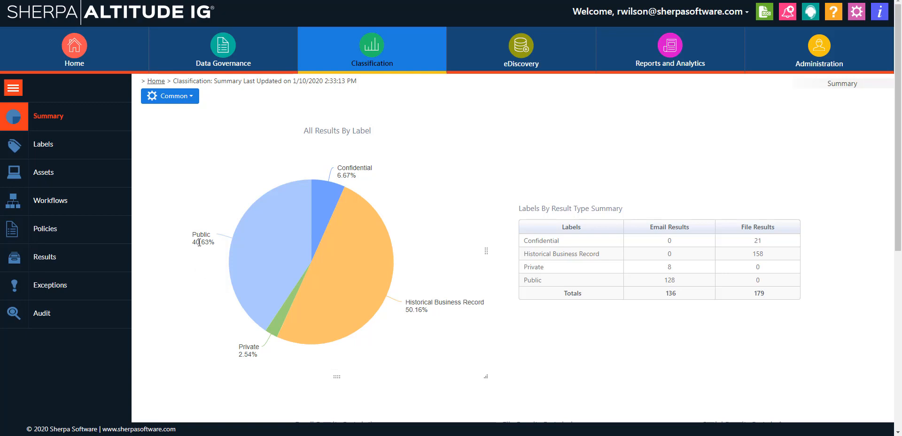
pyautogui.scroll(-5, 198, 244)
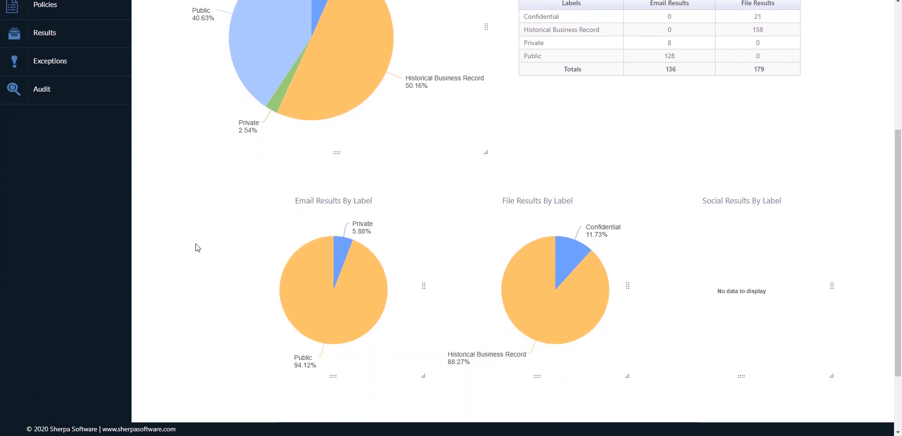
pyautogui.scroll(-1, 198, 247)
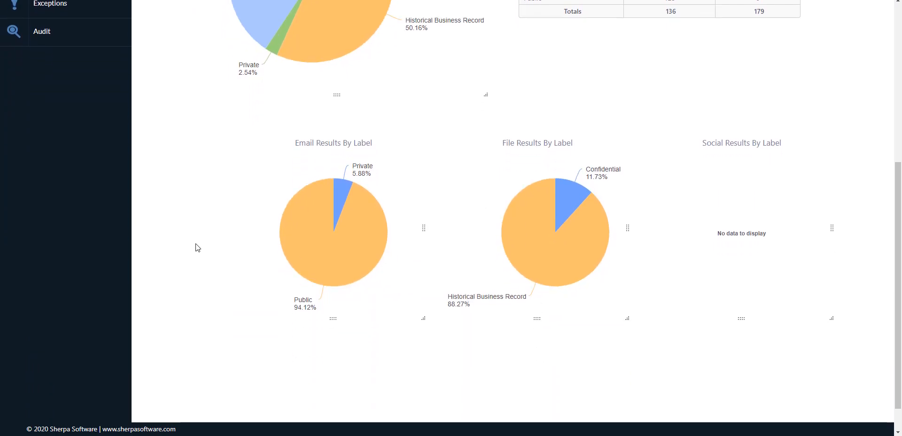
pyautogui.scroll(6, 197, 247)
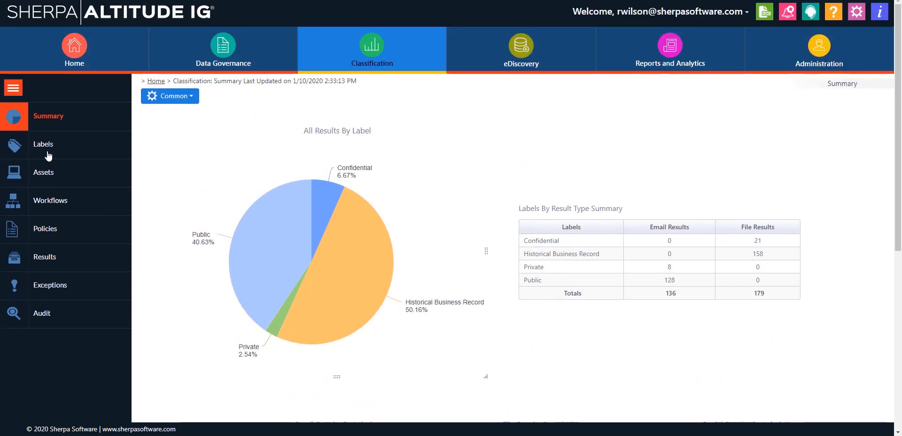
# Step: Add a new classification label named Contains PII
pyautogui.click(43, 148)
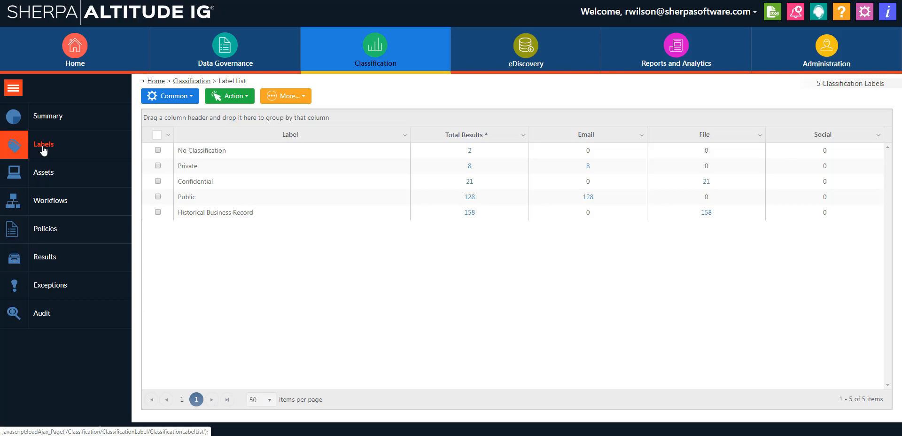
pyautogui.click(228, 97)
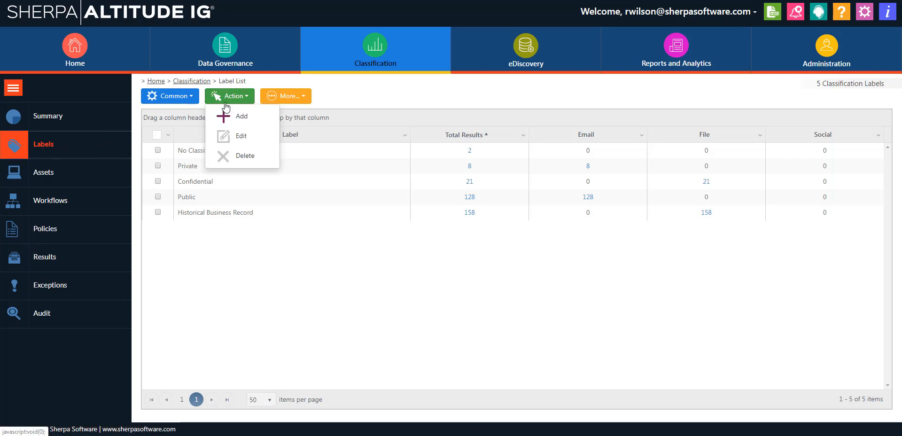
pyautogui.click(224, 113)
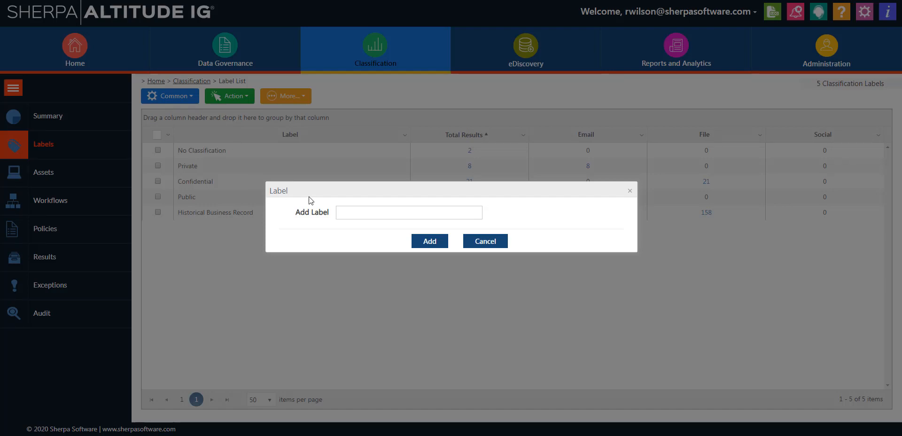
pyautogui.click(376, 213)
pyautogui.write('Cont')
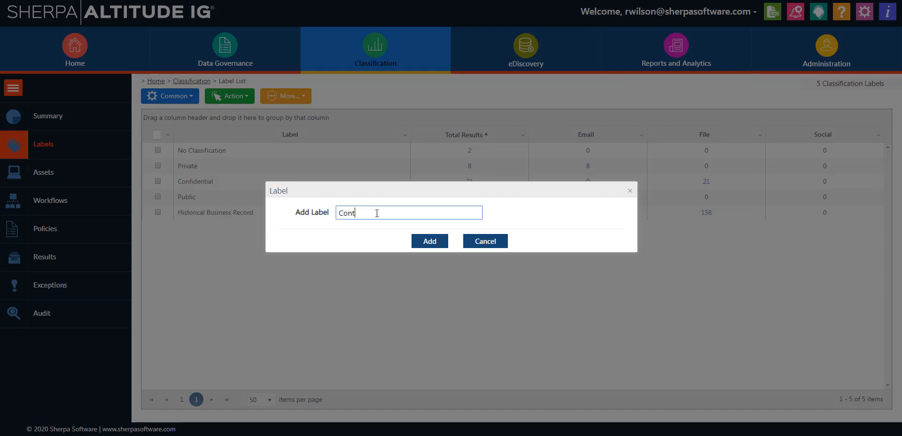
pyautogui.write('ains PII')
pyautogui.click(415, 240)
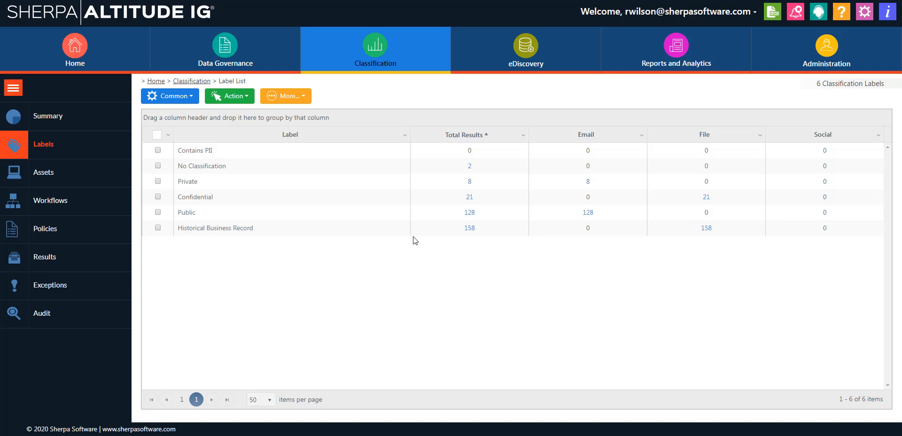
# Step: Open the EWS Mailbox classification workflow for viewing
pyautogui.click(71, 202)
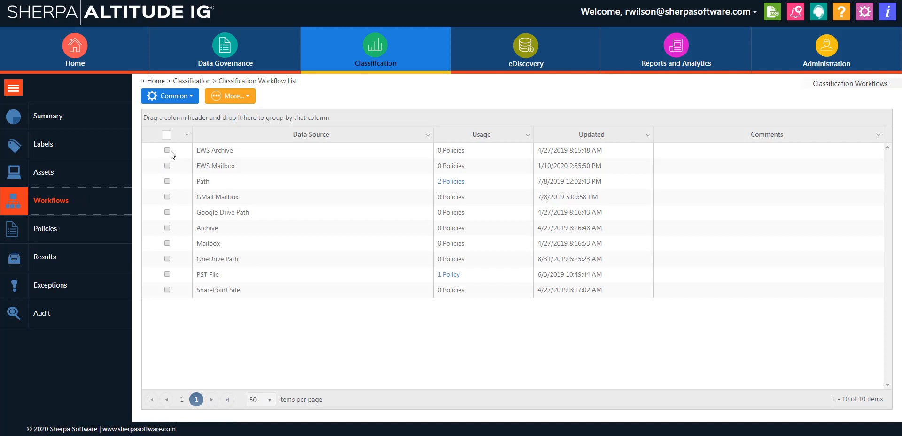
pyautogui.click(167, 166)
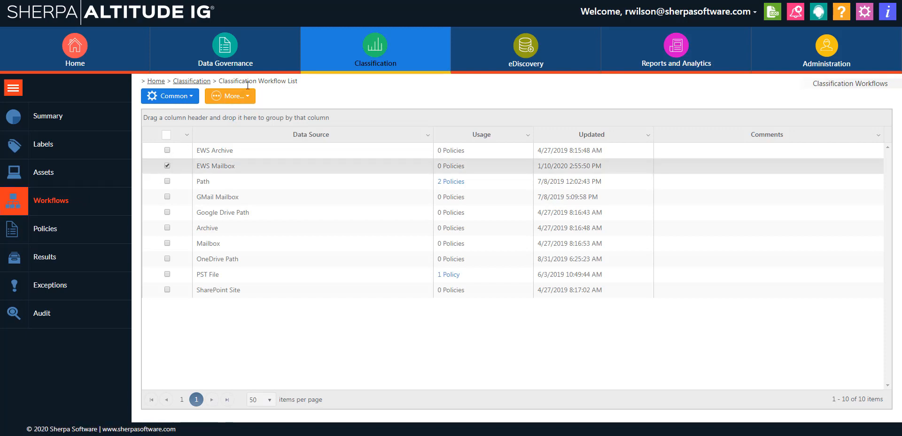
pyautogui.click(230, 96)
pyautogui.click(241, 121)
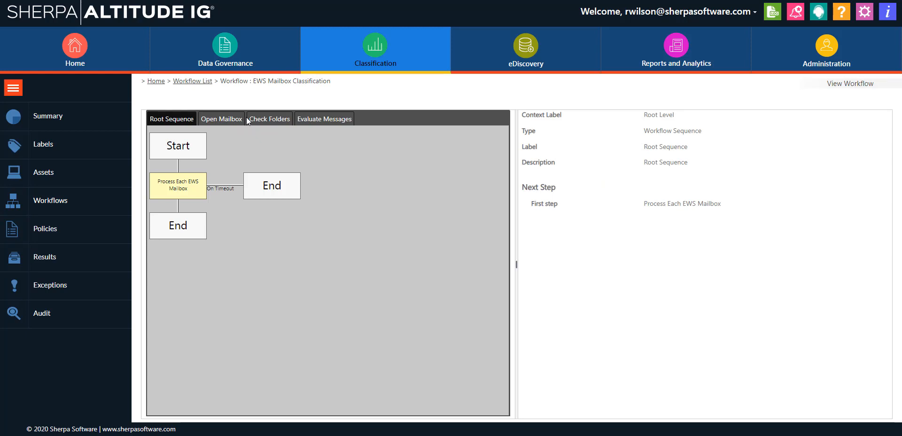
# Step: Examine the workflow's Open Mailbox, Check Folders and Evaluate Messages sequences, including the custom label parameter of the Classify Messages action
pyautogui.click(240, 119)
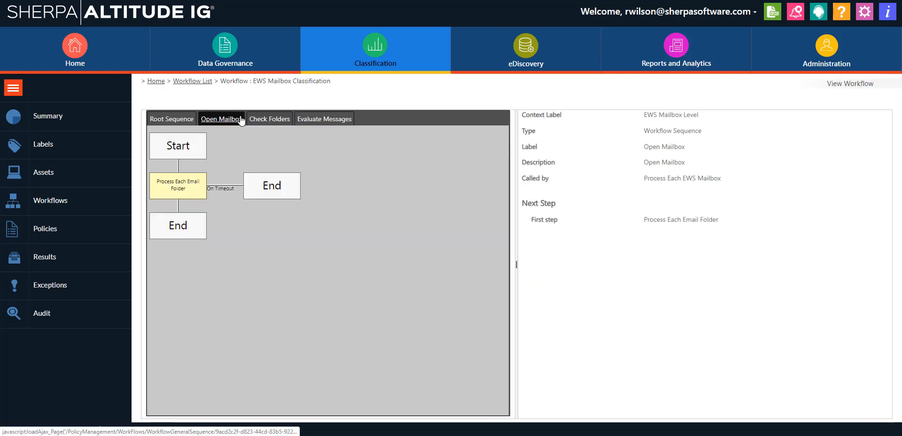
pyautogui.click(258, 123)
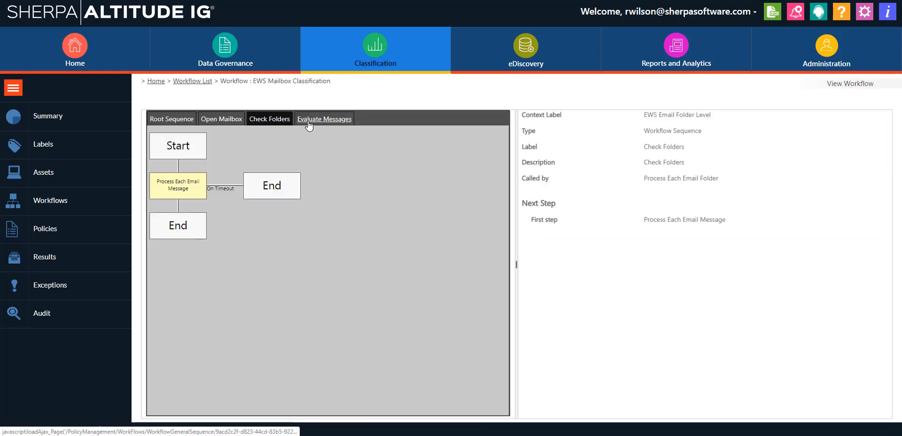
pyautogui.click(309, 124)
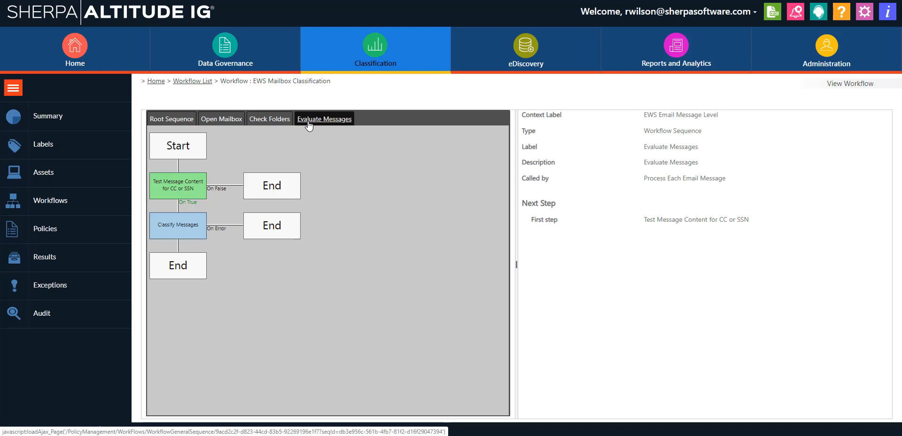
pyautogui.click(183, 233)
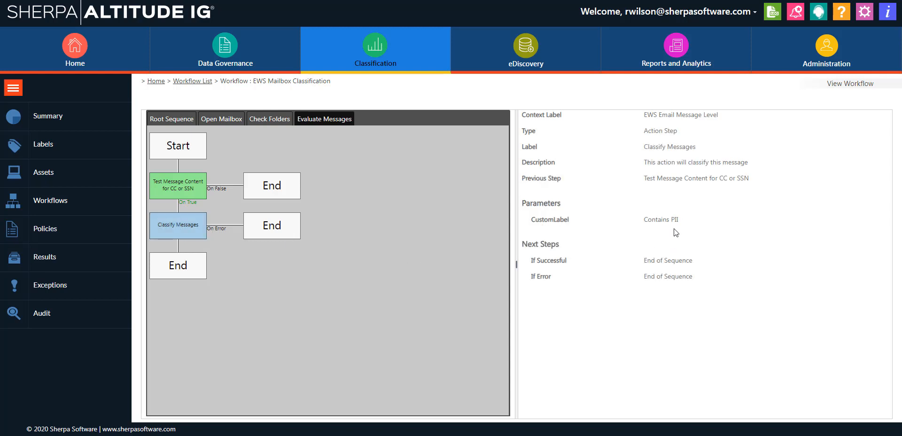
pyautogui.moveTo(678, 219); pyautogui.dragTo(640, 227)
# Step: Start a new classification policy named Classify Office 365 Content that uses the EWS Mailbox Classification workflow
pyautogui.click(51, 234)
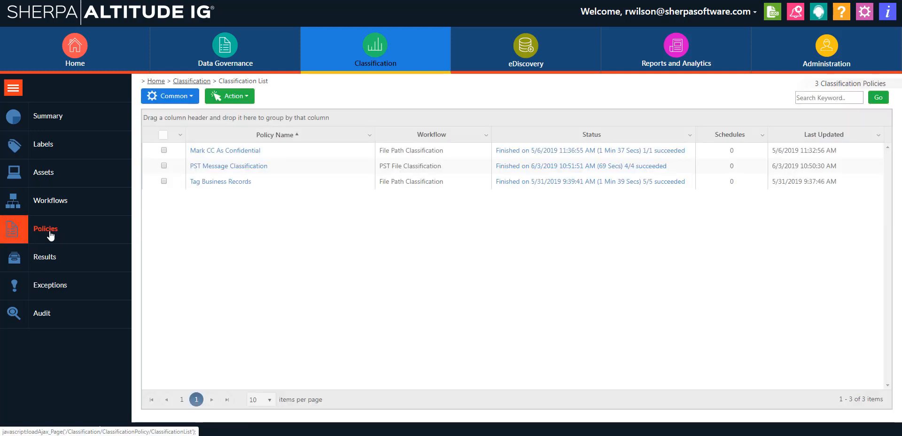
pyautogui.click(230, 96)
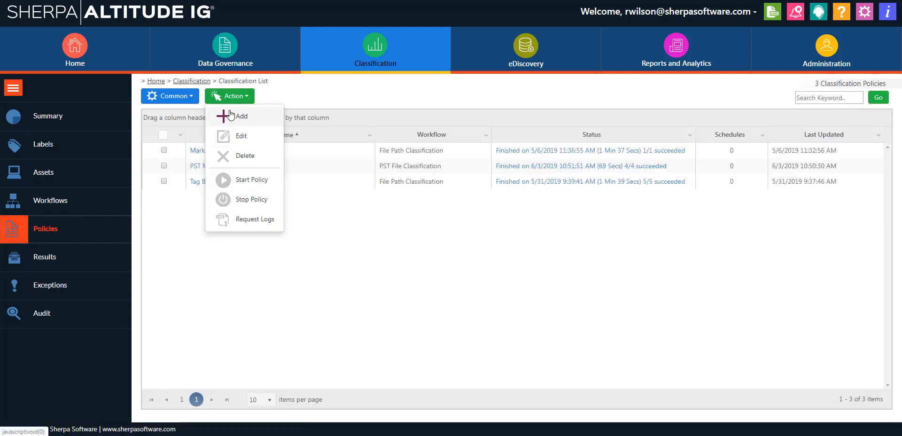
pyautogui.click(230, 116)
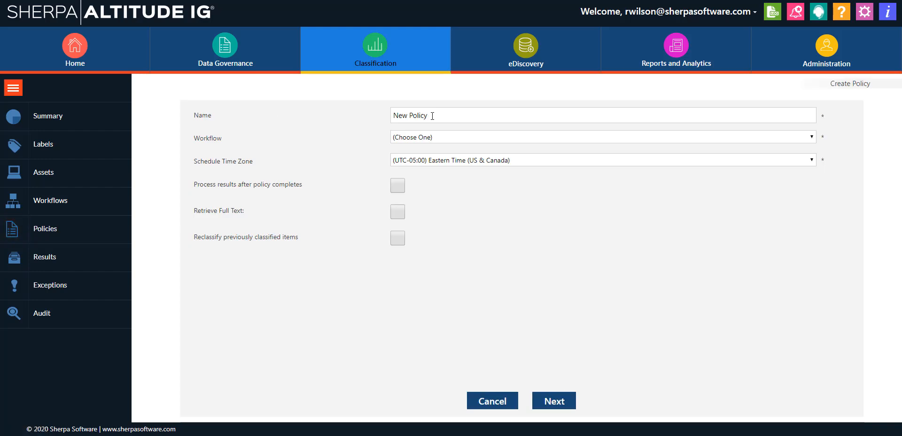
pyautogui.moveTo(432, 115); pyautogui.dragTo(334, 120)
pyautogui.write('Classify Office 365 Content')
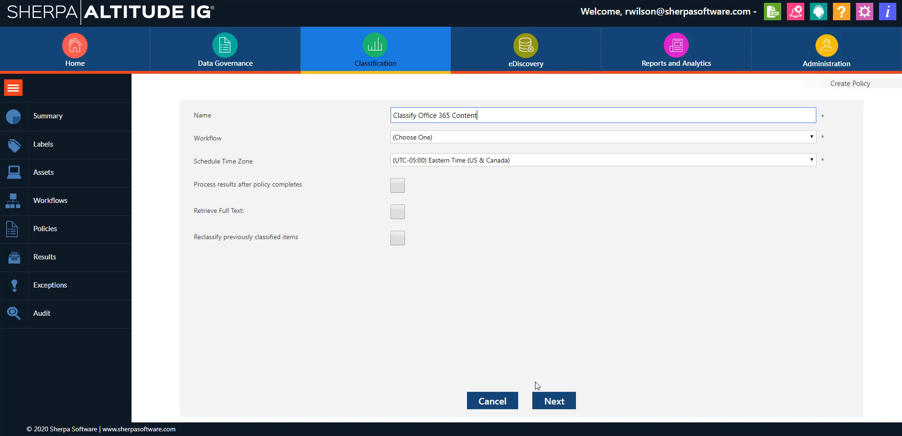
pyautogui.click(399, 139)
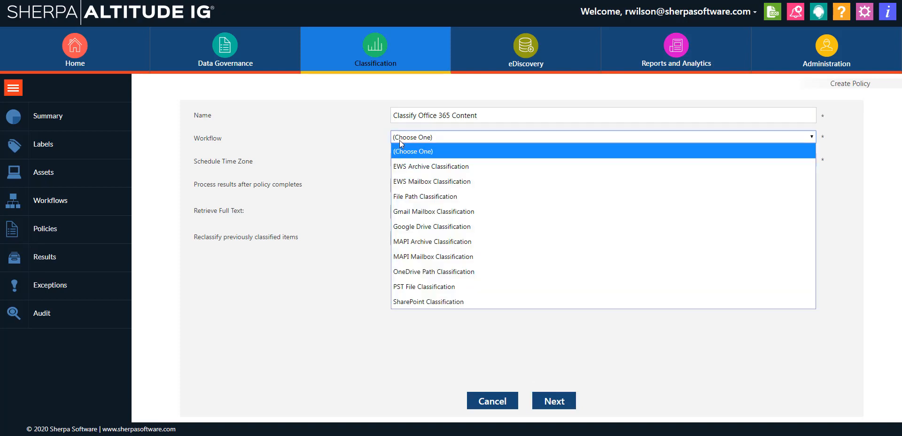
pyautogui.click(419, 182)
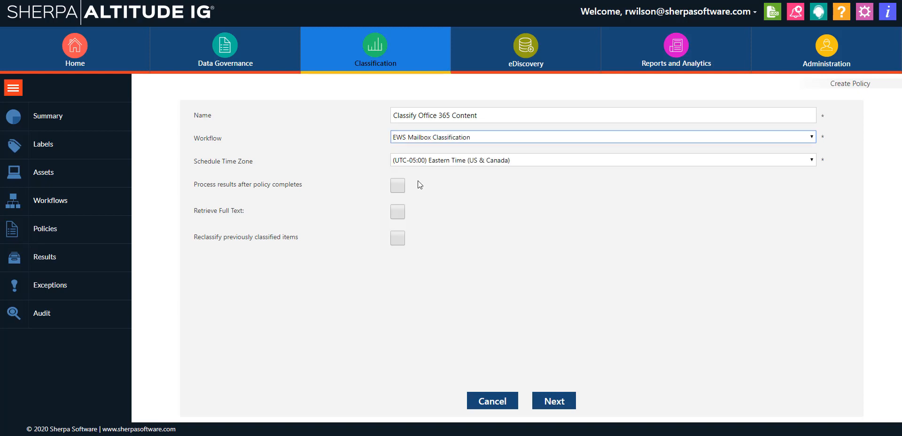
pyautogui.click(548, 401)
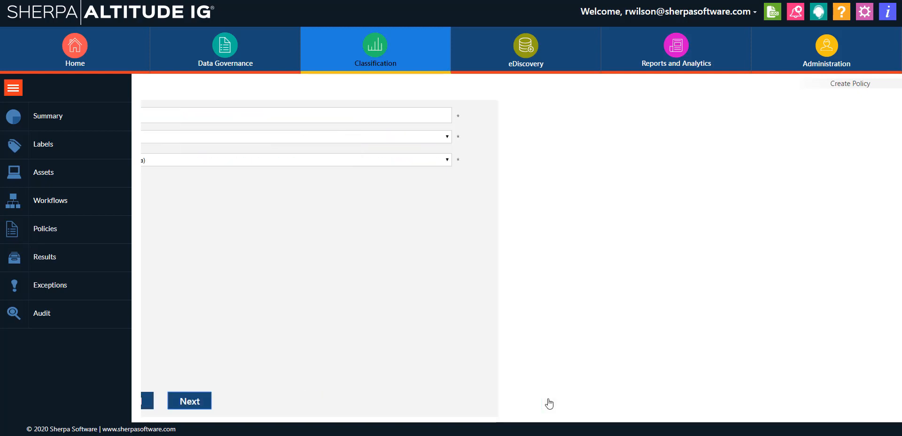
# Step: Search the person targets by first name and add the person with the sherpasoftware.com address as the policy's target member
pyautogui.click(230, 96)
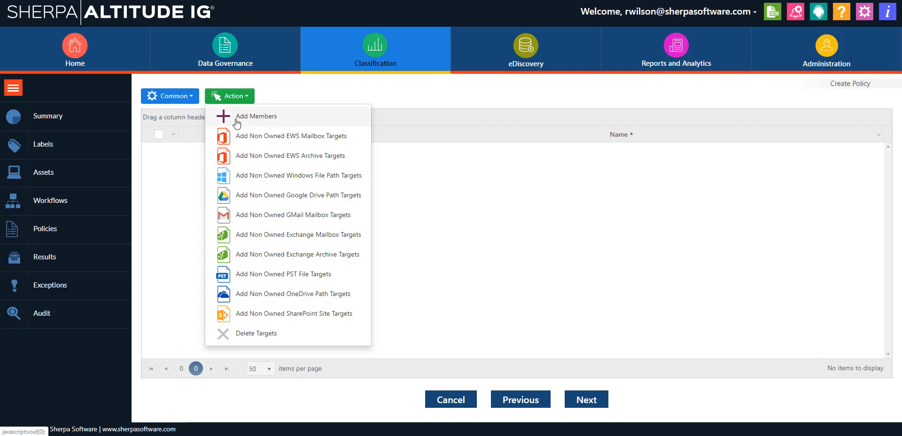
pyautogui.click(237, 122)
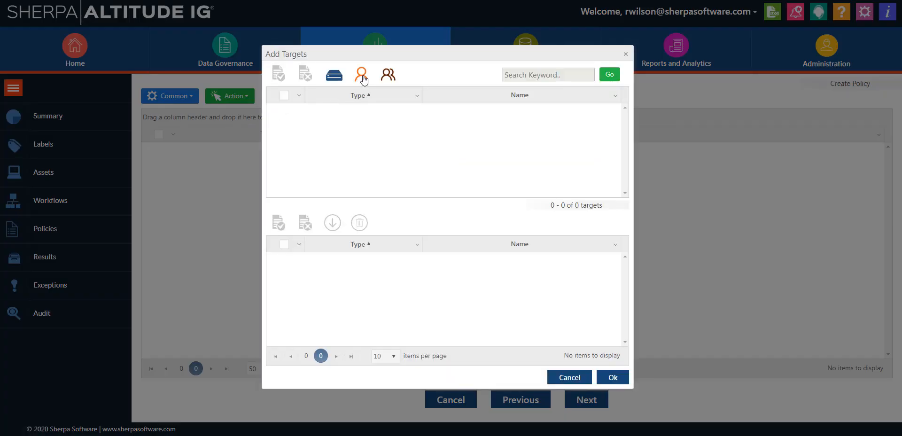
pyautogui.click(521, 74)
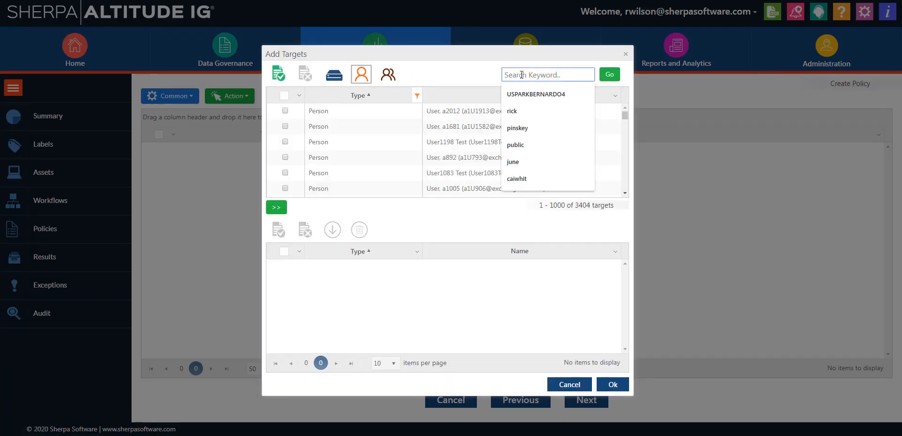
pyautogui.write('rick')
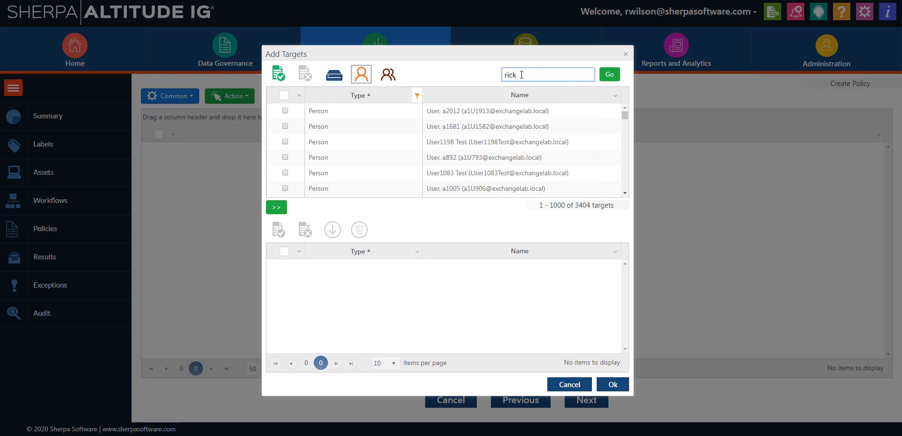
pyautogui.click(611, 78)
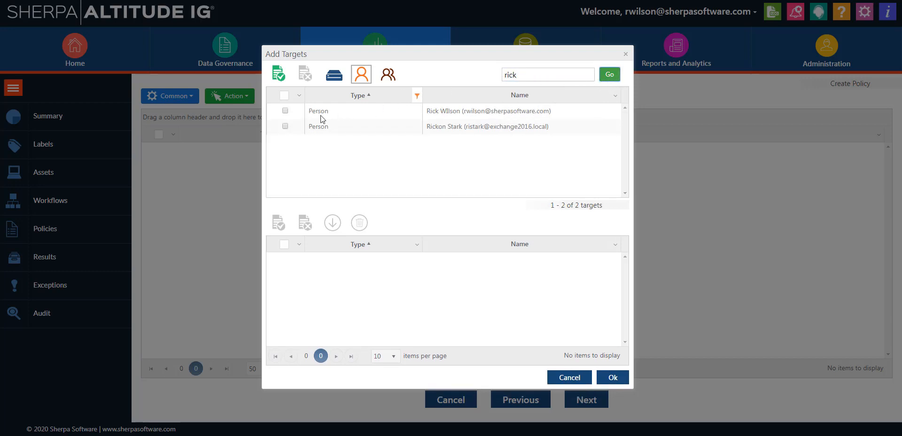
pyautogui.click(286, 111)
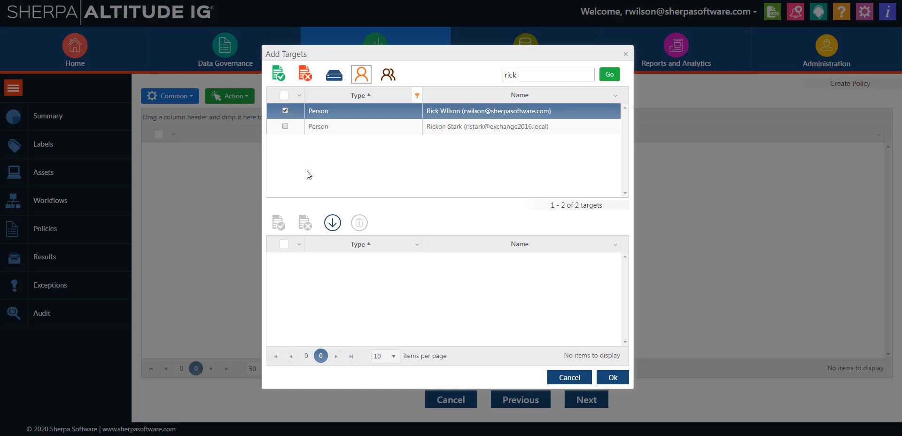
pyautogui.click(332, 223)
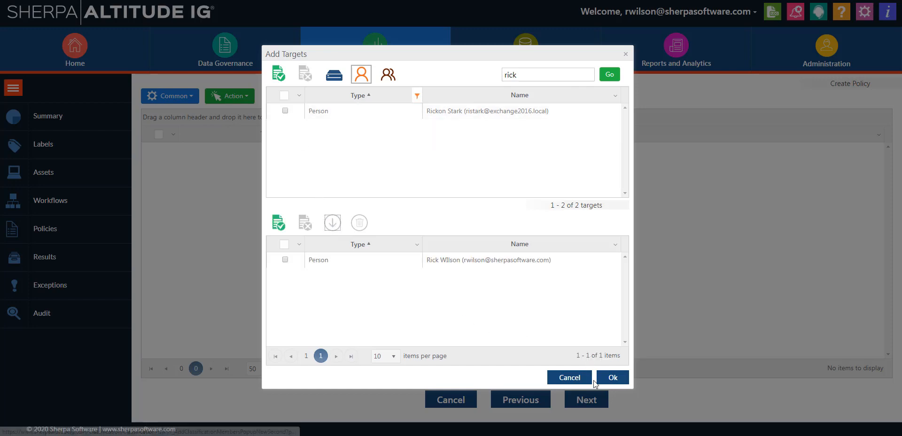
pyautogui.click(610, 378)
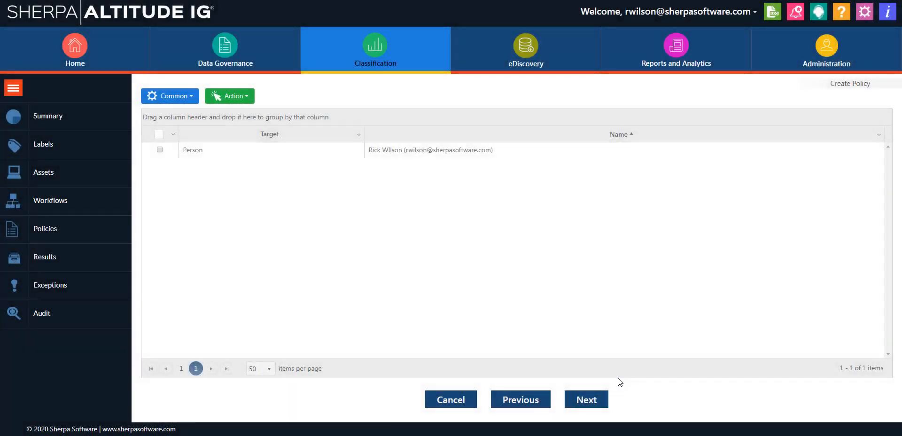
# Step: Finish creating the policy without adding any schedule
pyautogui.click(601, 407)
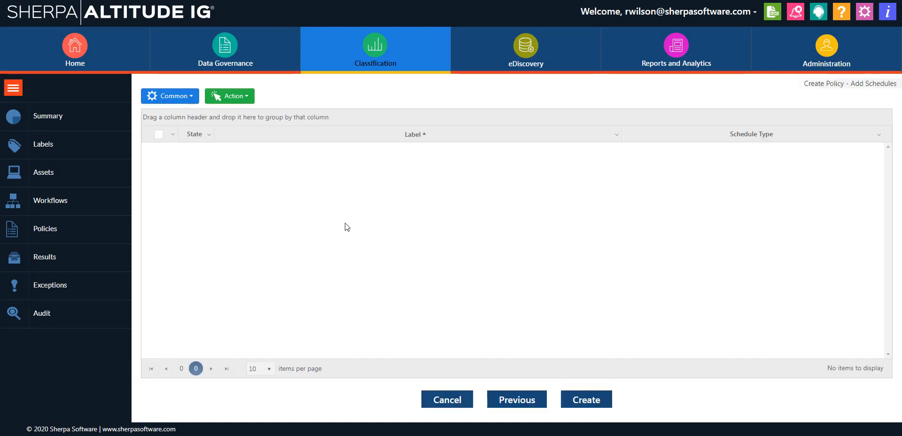
pyautogui.click(229, 96)
pyautogui.click(593, 401)
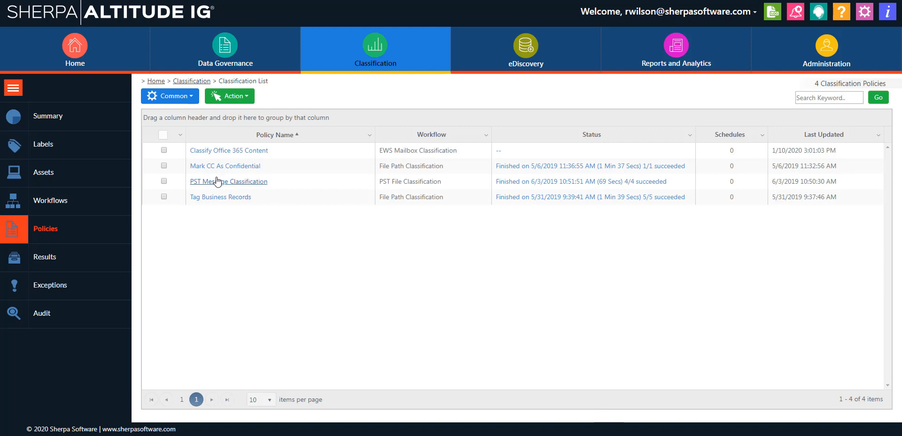
# Step: Start the Classify Office 365 Content policy and confirm the start
pyautogui.click(164, 150)
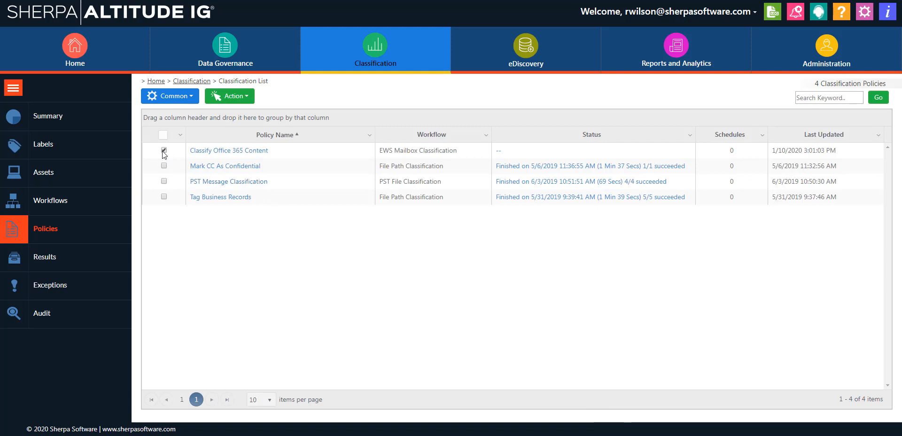
pyautogui.click(237, 99)
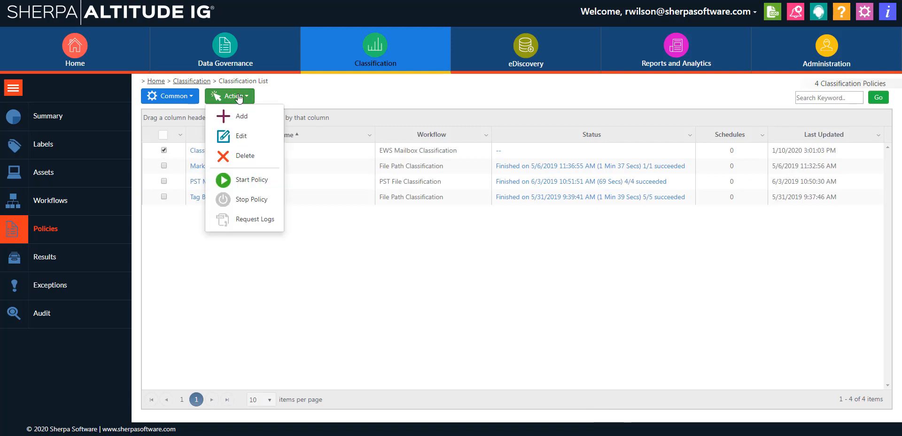
pyautogui.click(255, 181)
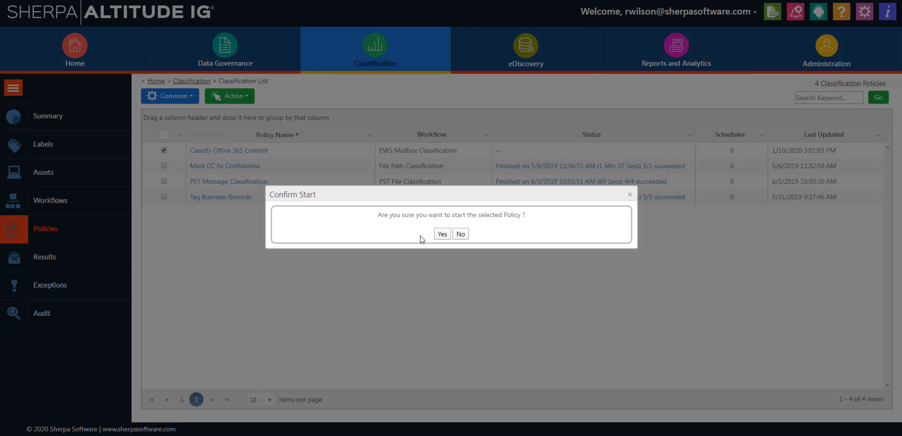
pyautogui.click(444, 235)
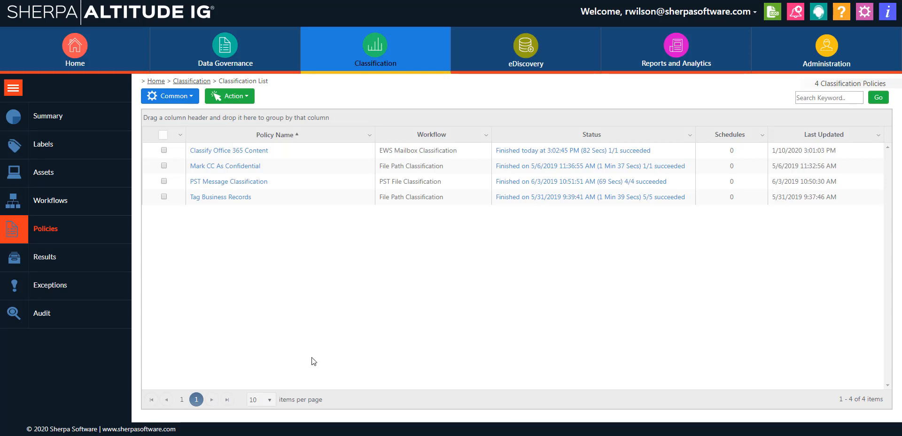
# Step: Review the classification results for the Contains PII emails and open the classification summary by label
pyautogui.click(47, 265)
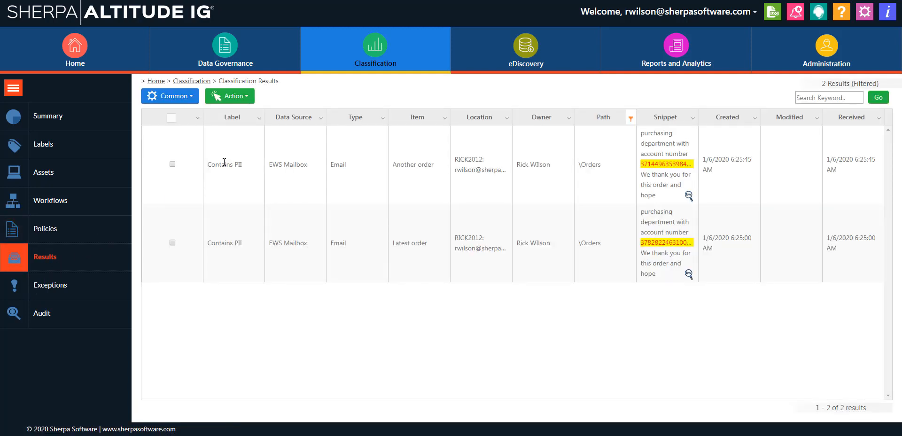
pyautogui.moveTo(220, 164); pyautogui.dragTo(505, 168)
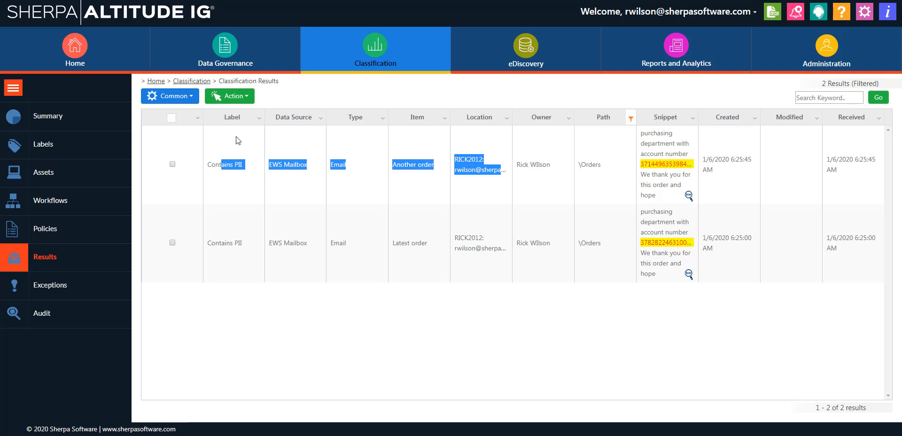
pyautogui.click(73, 116)
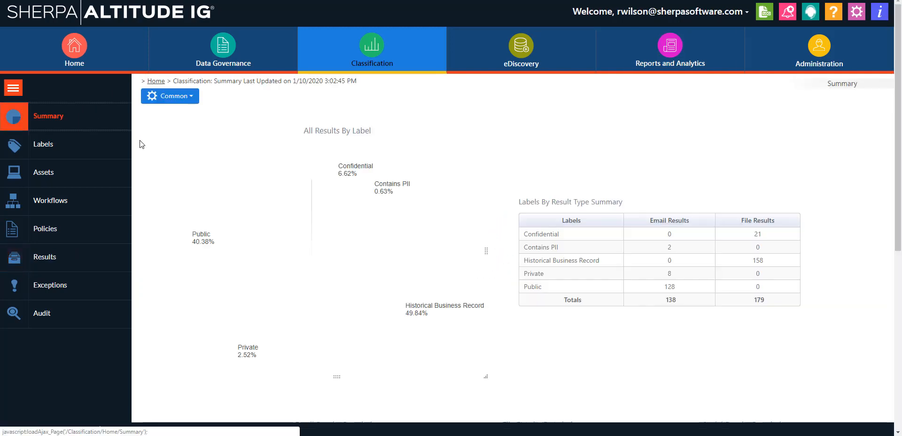